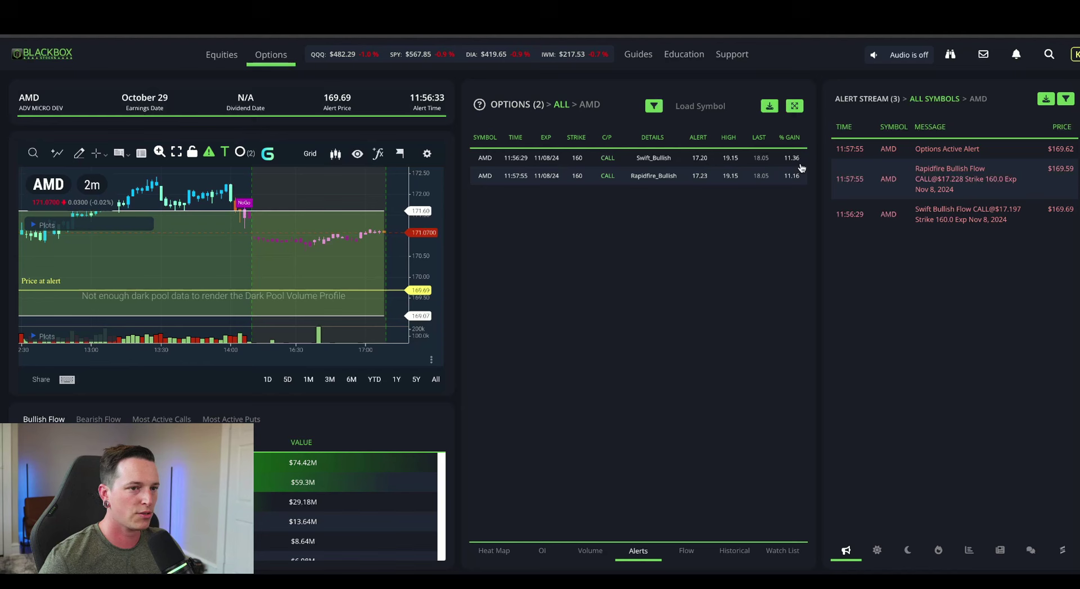
# Step: Select the 160 strike in the AMD options alerts to list its call flow for 11/8/24
pyautogui.click(622, 164)
pyautogui.click(687, 551)
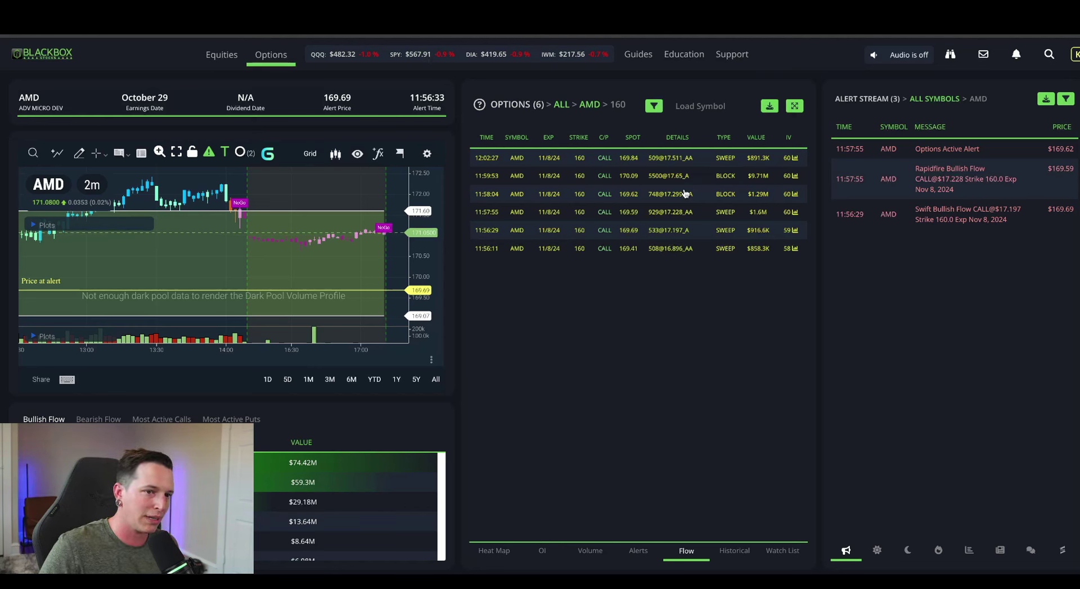
# Step: Show the AMD 160 Call Nov 8, 2024 volume and open interest history, 12,261 contracts on 10/07
pyautogui.click(795, 158)
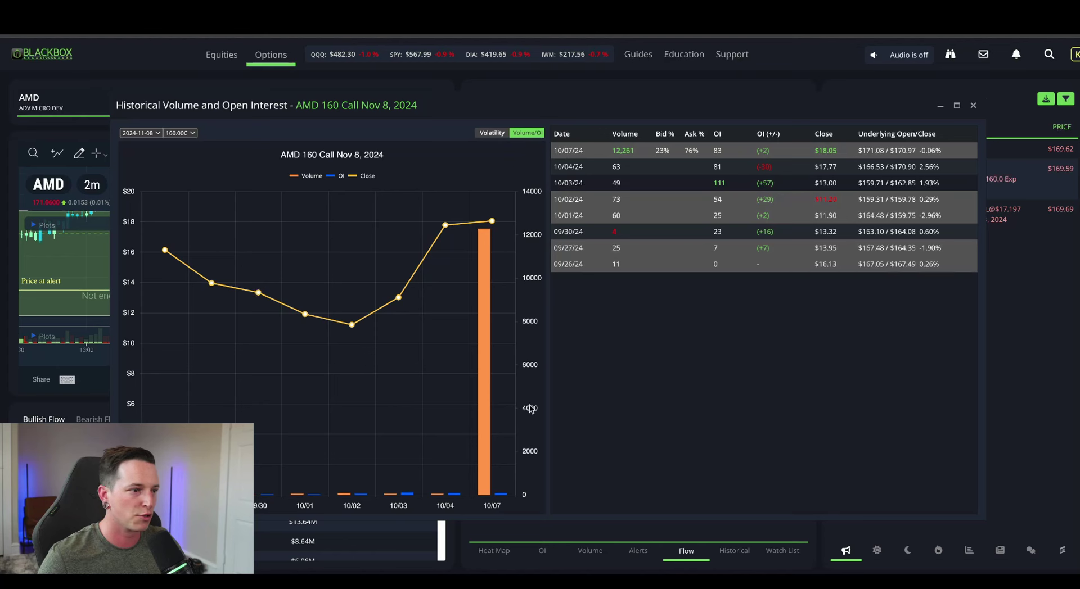
pyautogui.click(973, 105)
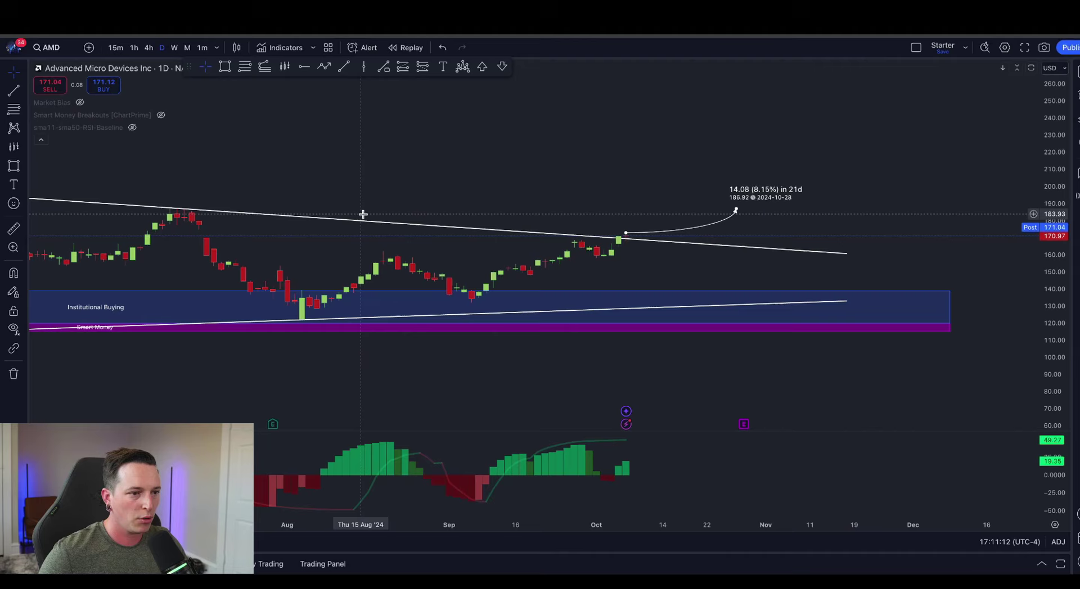
pyautogui.scroll(-3, 363, 215)
pyautogui.scroll(-2, 362, 215)
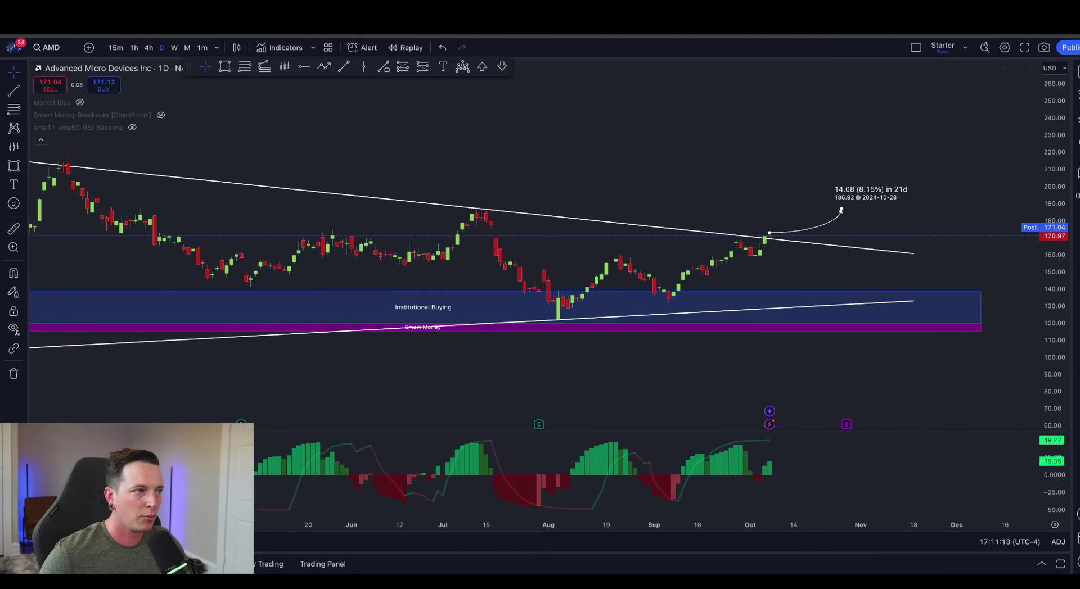
pyautogui.click(174, 48)
pyautogui.scroll(3, 477, 176)
pyautogui.scroll(2, 478, 179)
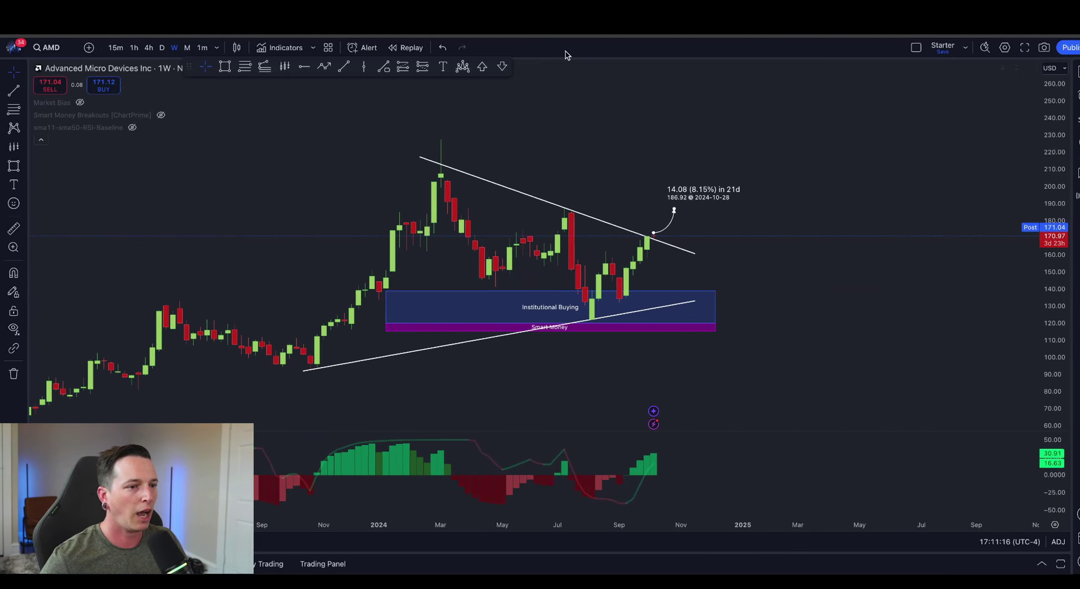
pyautogui.keyDown('shift'); pyautogui.click(668, 236); pyautogui.keyUp('shift')
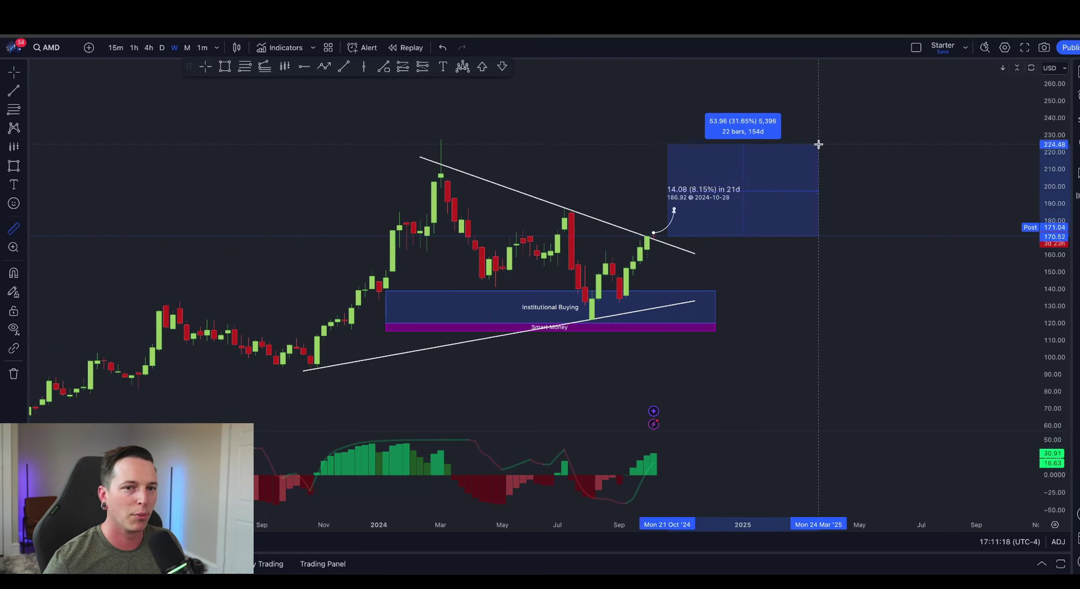
pyautogui.click(856, 127)
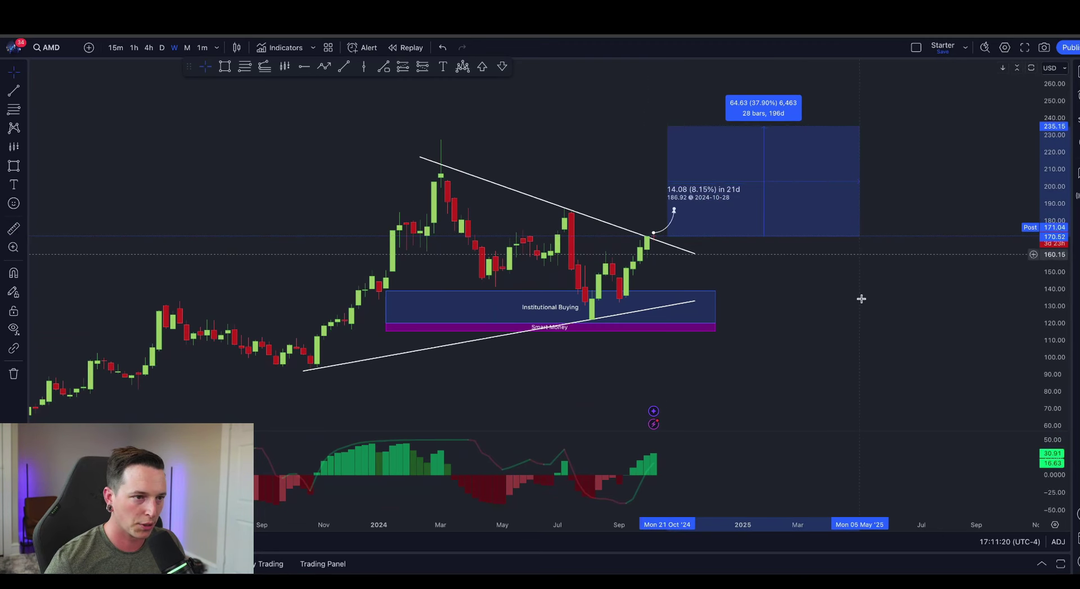
pyautogui.click(658, 243)
pyautogui.keyDown('shift'); pyautogui.click(659, 241); pyautogui.keyUp('shift')
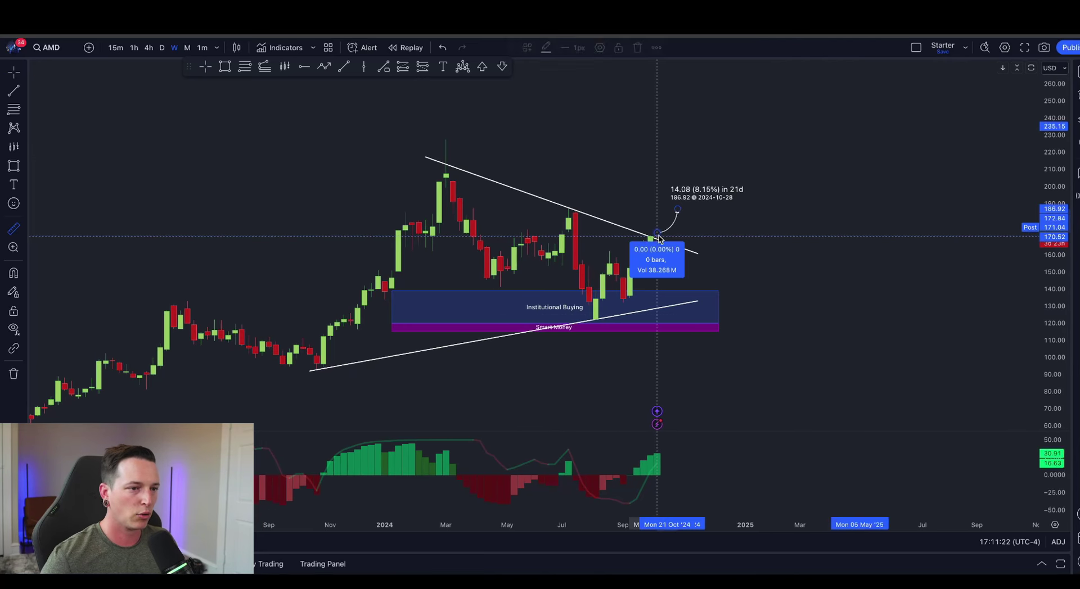
pyautogui.click(696, 305)
pyautogui.click(747, 239)
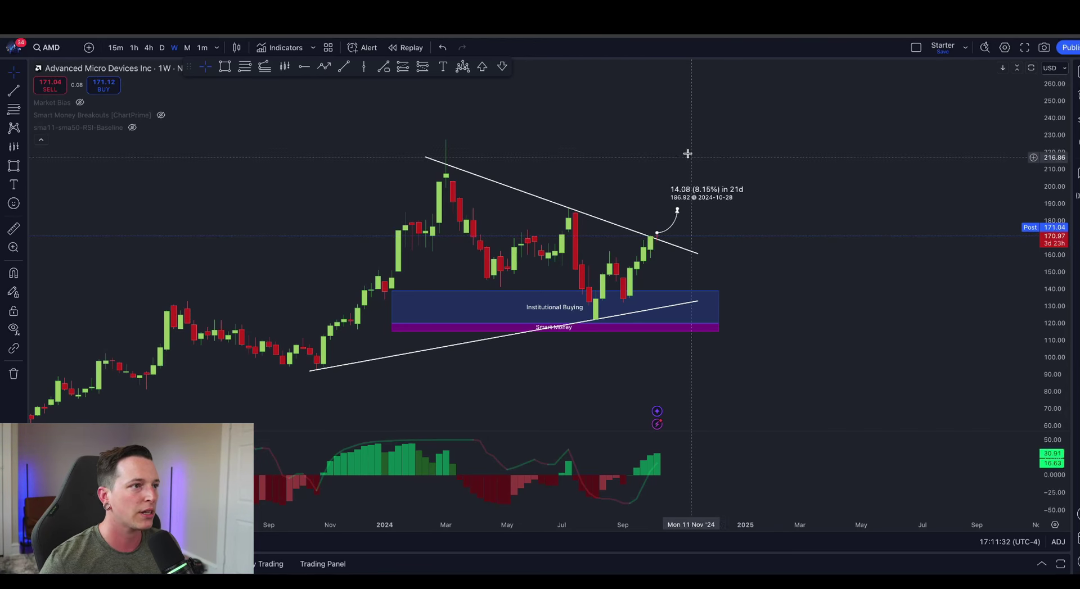
# Step: On the AMD daily chart, measure the ~16.7% breakout rise to about 199, then begin a downside measurement
pyautogui.click(161, 47)
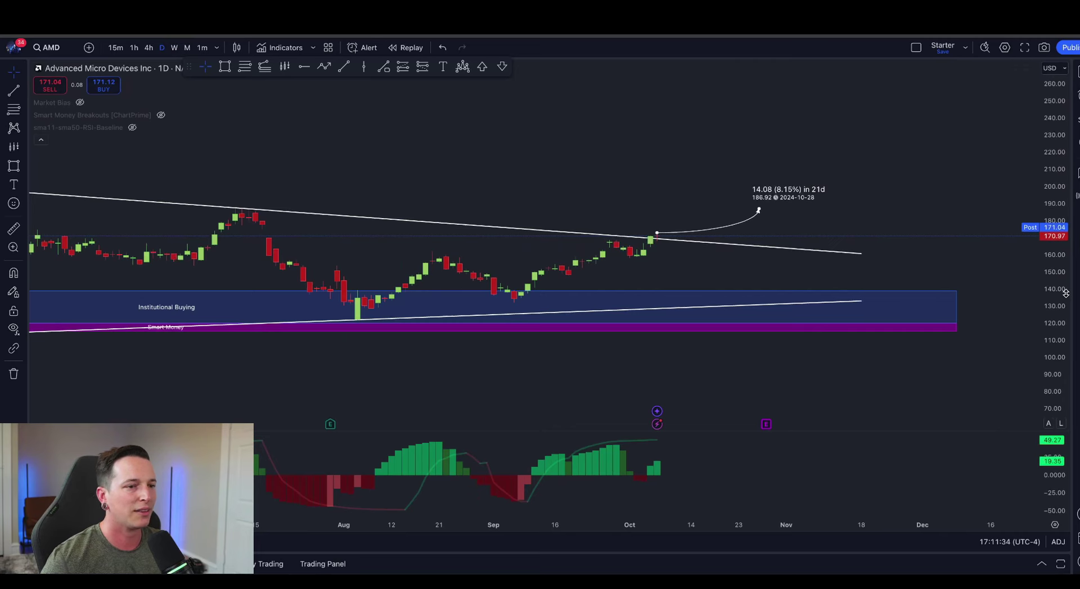
pyautogui.moveTo(883, 206); pyautogui.dragTo(803, 301)
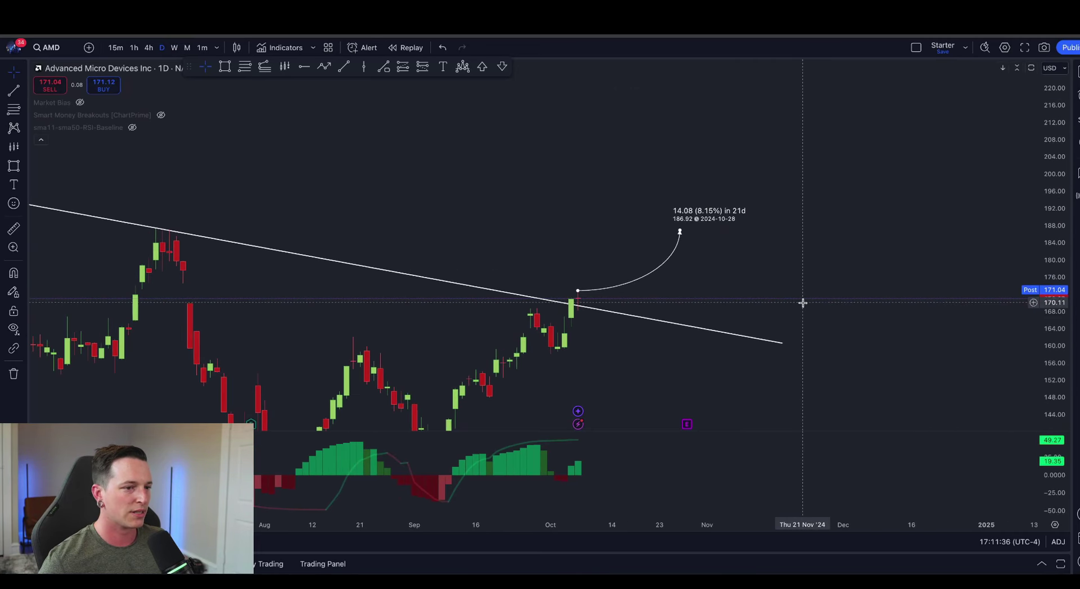
pyautogui.keyDown('shift'); pyautogui.click(805, 300); pyautogui.keyUp('shift')
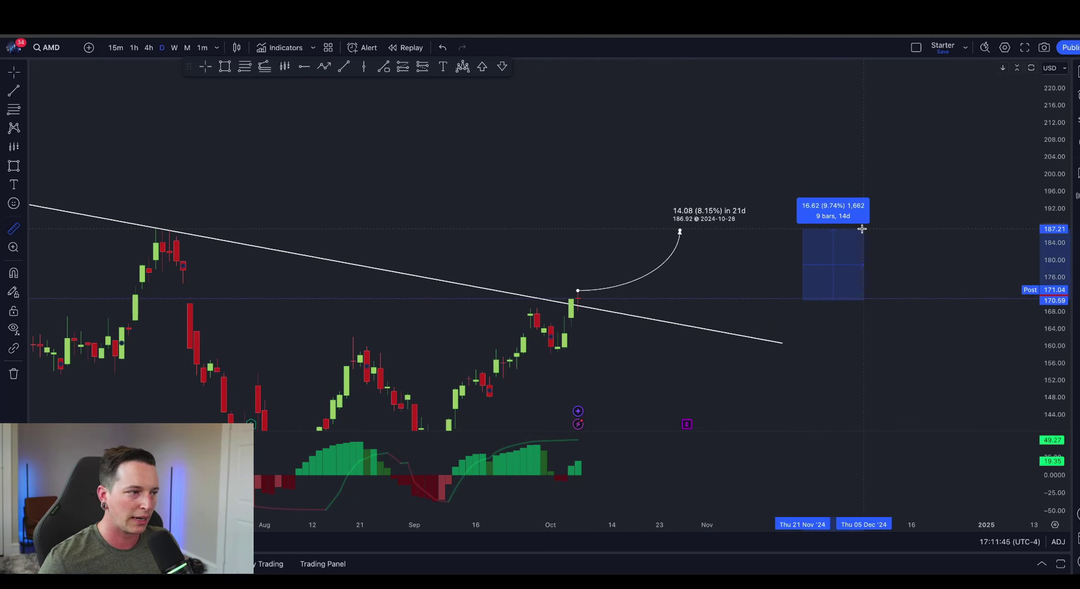
pyautogui.click(882, 178)
pyautogui.scroll(-3, 509, 186)
pyautogui.click(688, 269)
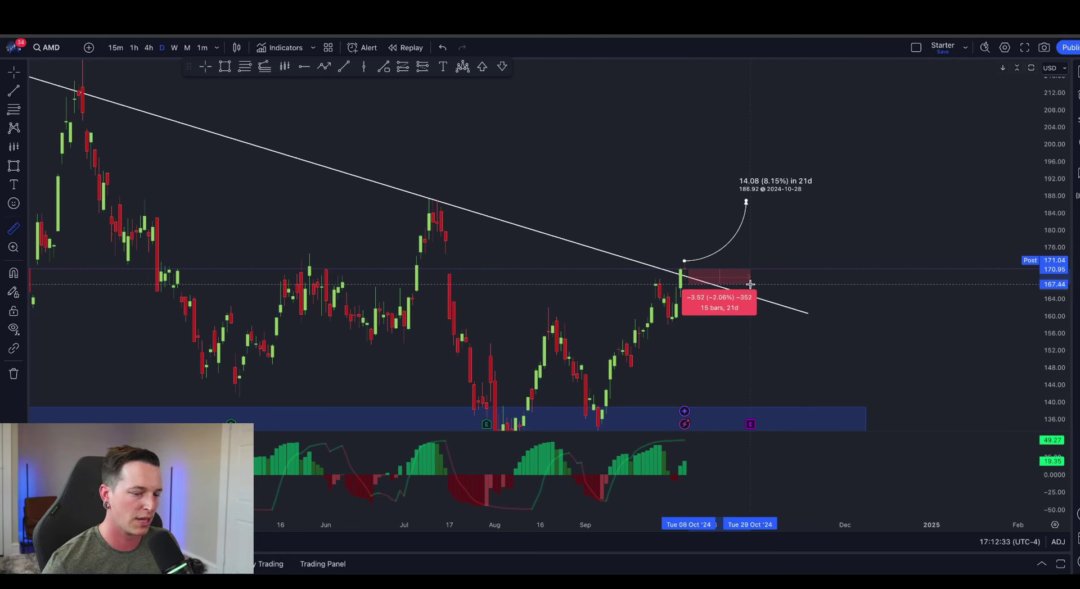
# Step: Replace the old measurement with one from the breakout candle to 195.94: +24.99 (14.62%) over 34 days
pyautogui.click(807, 96)
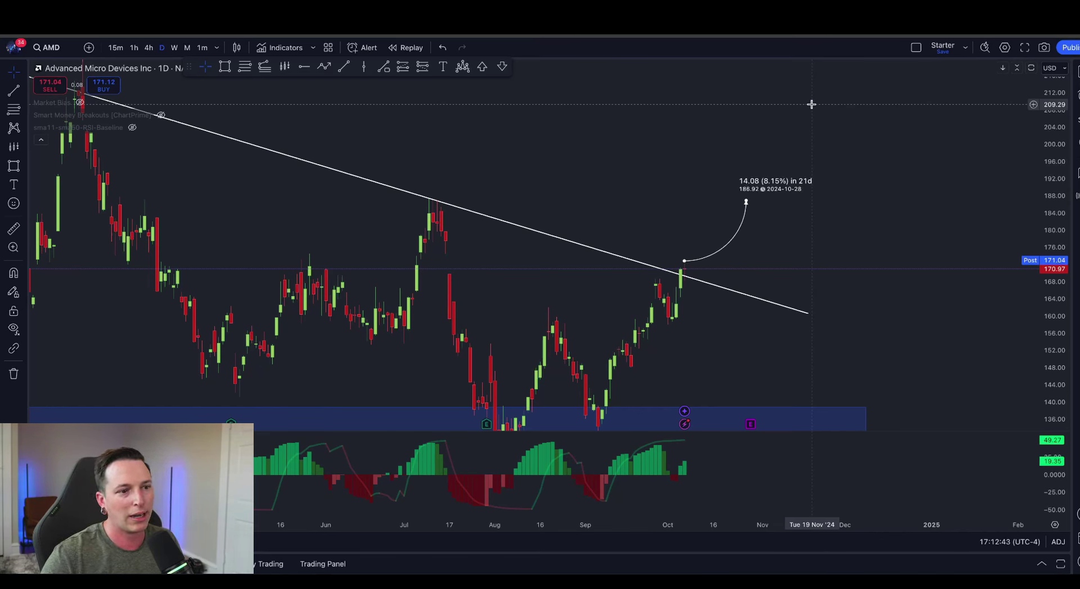
pyautogui.keyDown('shift'); pyautogui.click(770, 269); pyautogui.keyUp('shift')
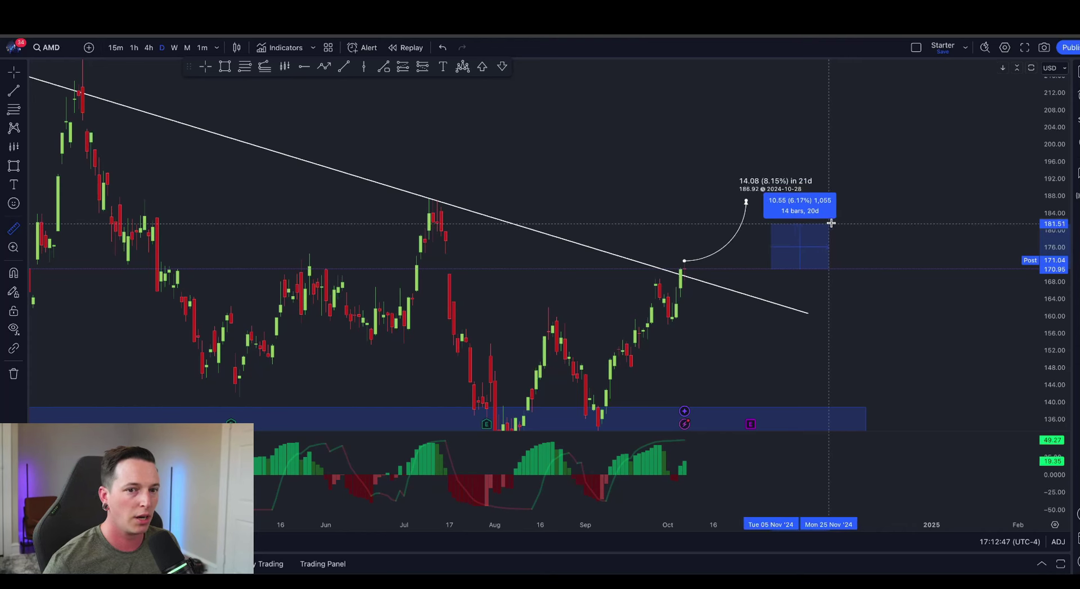
pyautogui.click(863, 161)
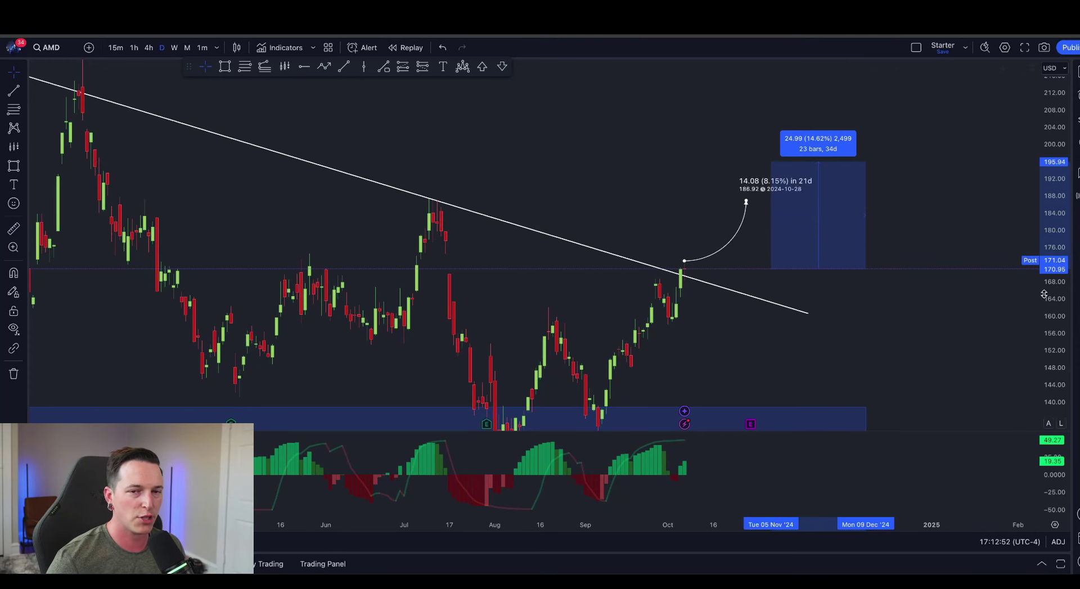